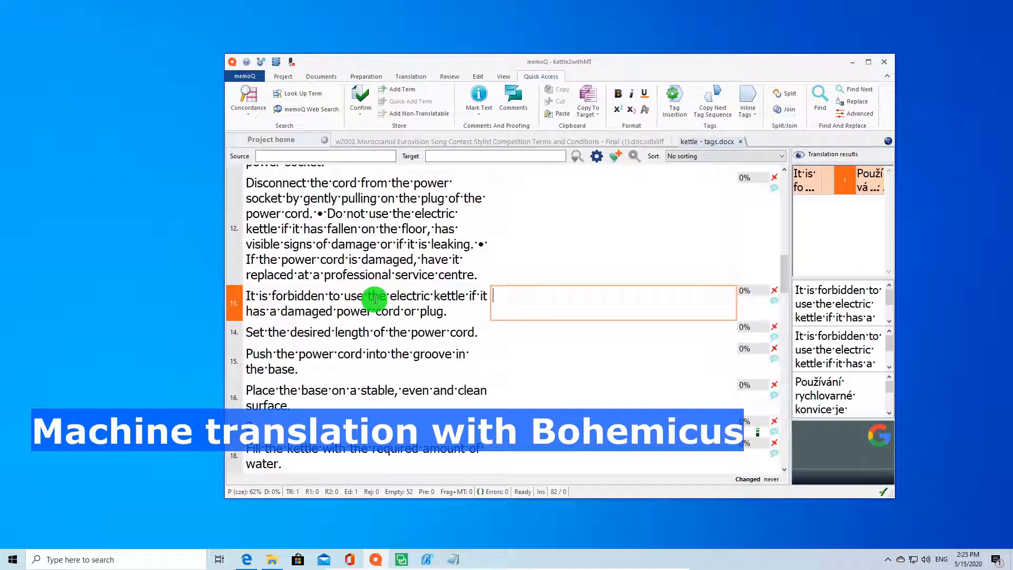
Machine-translate segments 13 and 14 of kettle - tags.docx into their empty target cells.
key("ctrl+Tab")
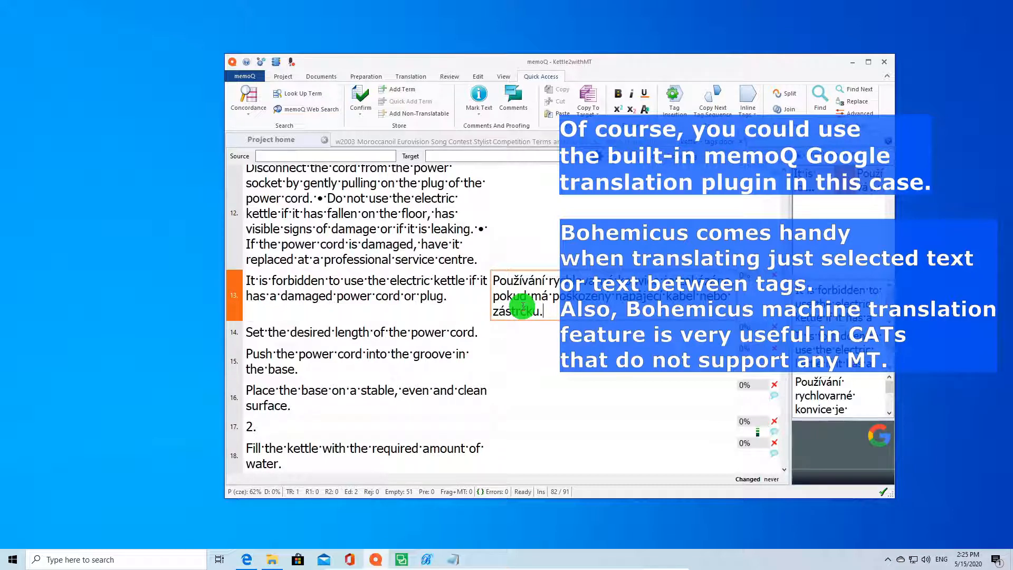
left_click(516, 335)
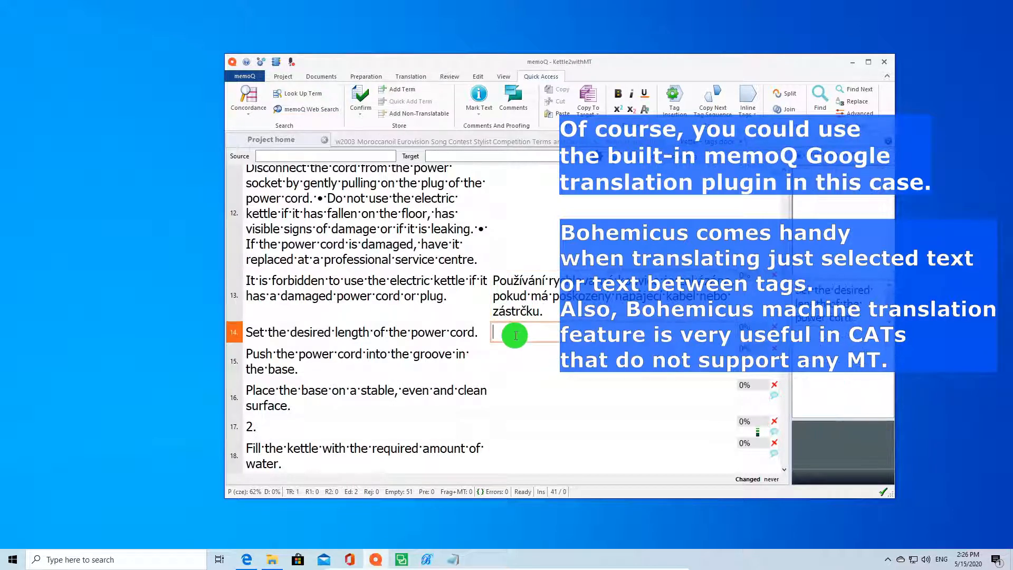
key("ctrl")
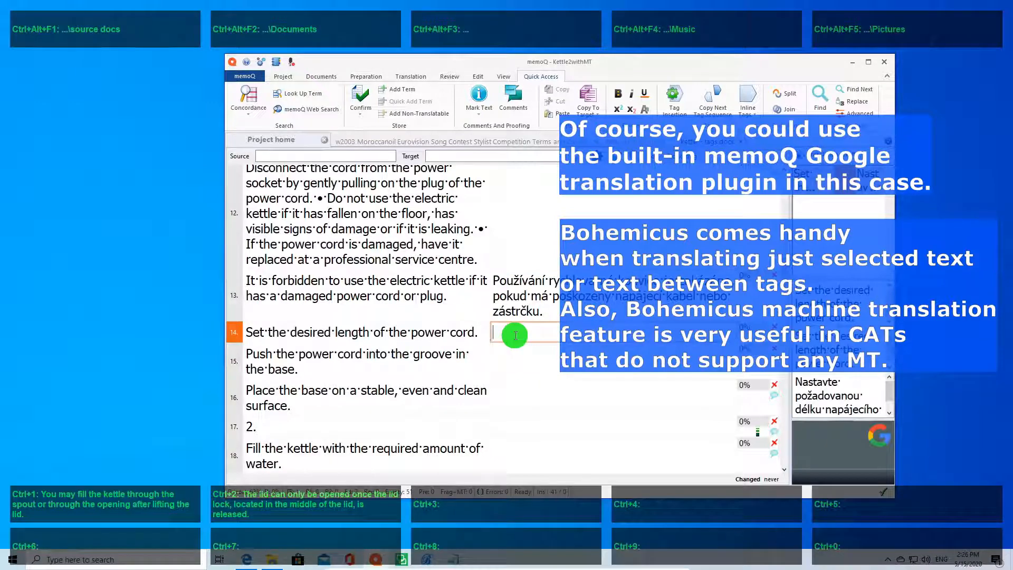
key("ctrl+m")
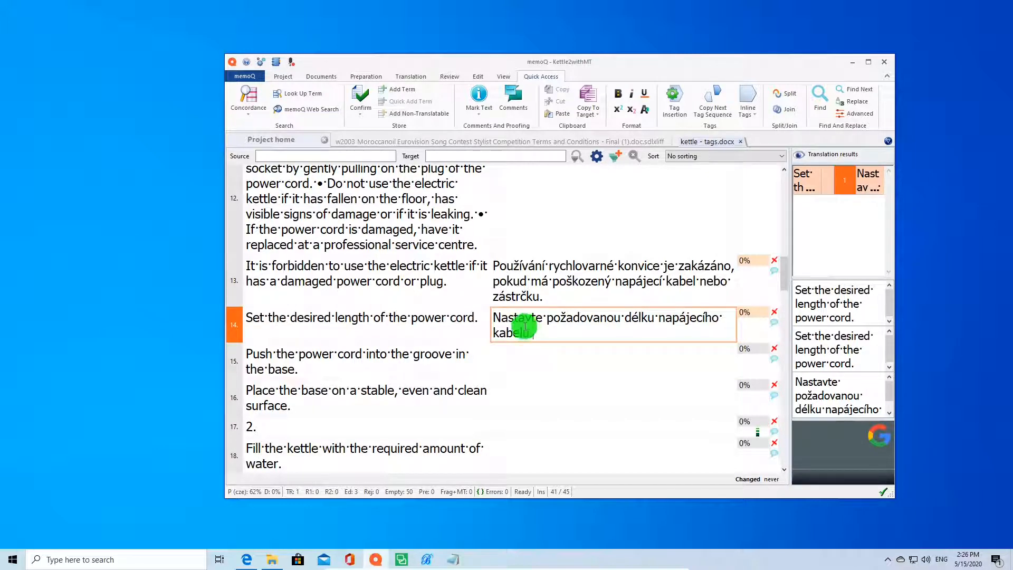
Switch to Bohemicus and clear the Google API key in the language settings.
left_click(427, 560)
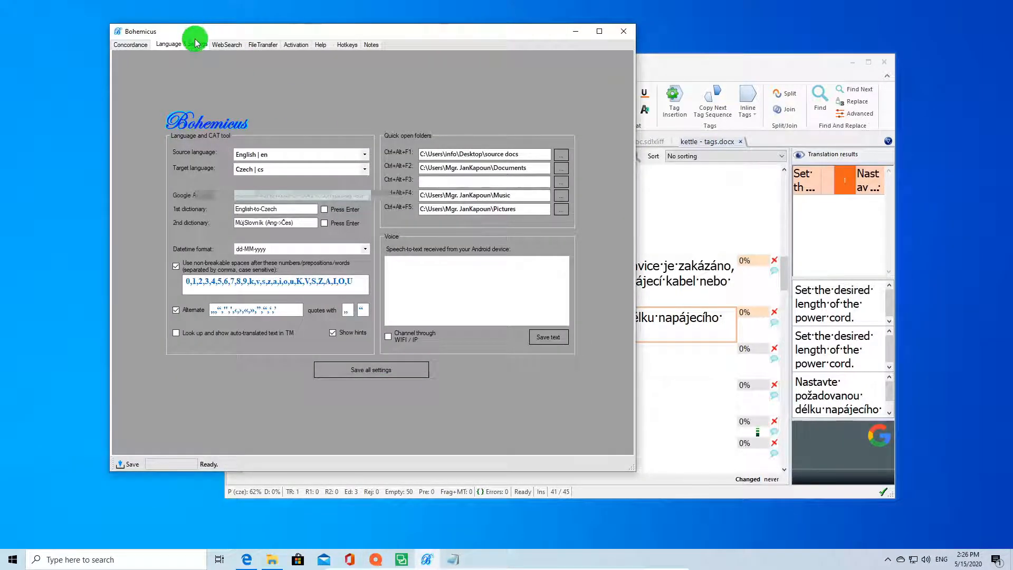
double_click(321, 193)
key("Delete")
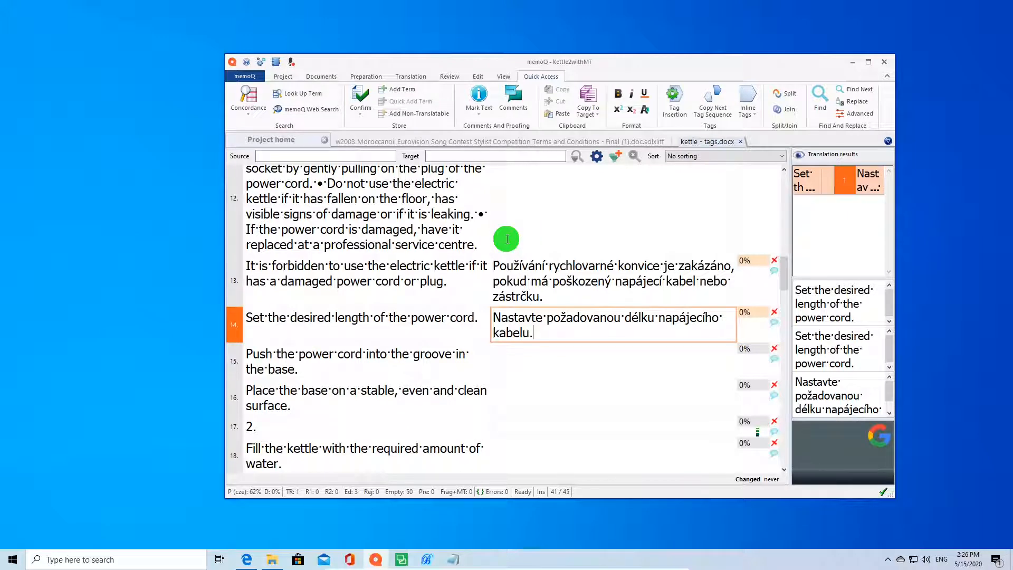
In Bohemicus, set the source language to English | en and the target language to Czech | cs.
left_click(427, 559)
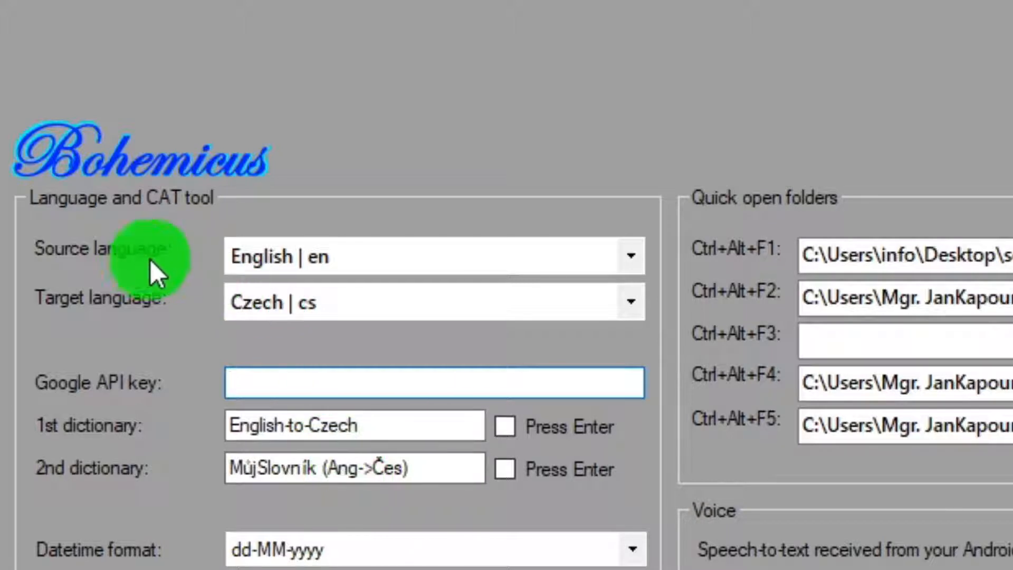
left_click(352, 257)
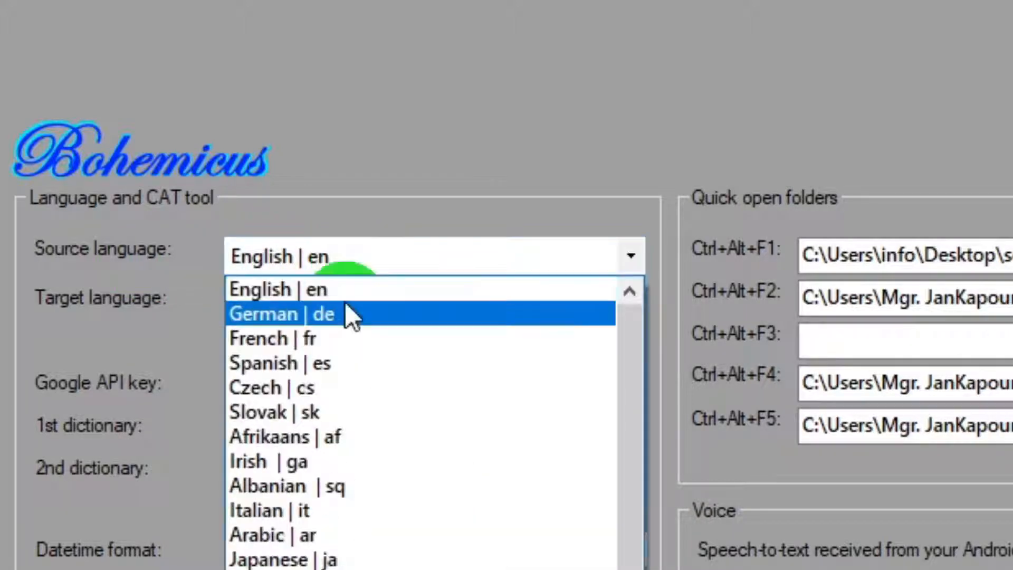
left_click(321, 297)
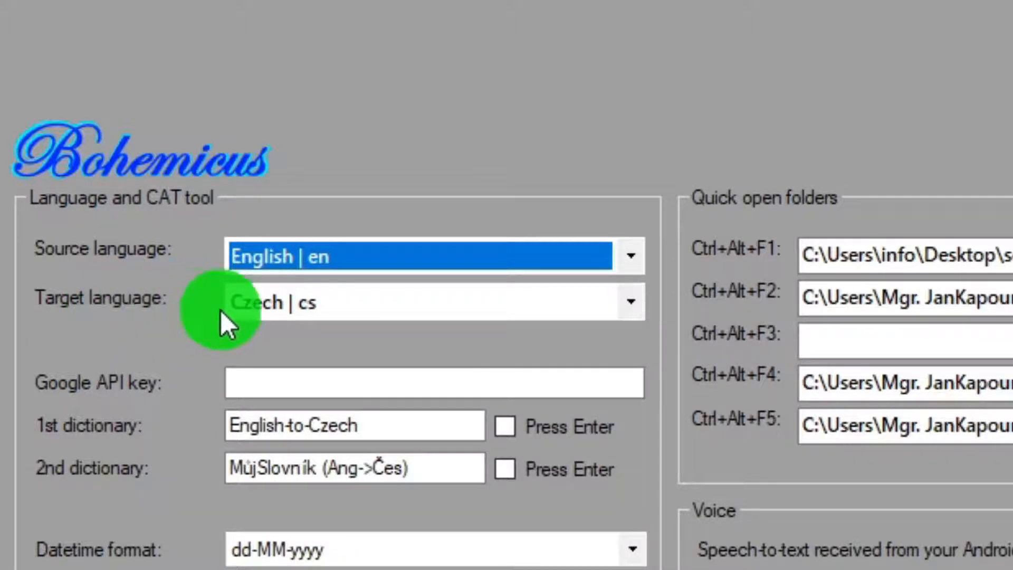
left_click(261, 306)
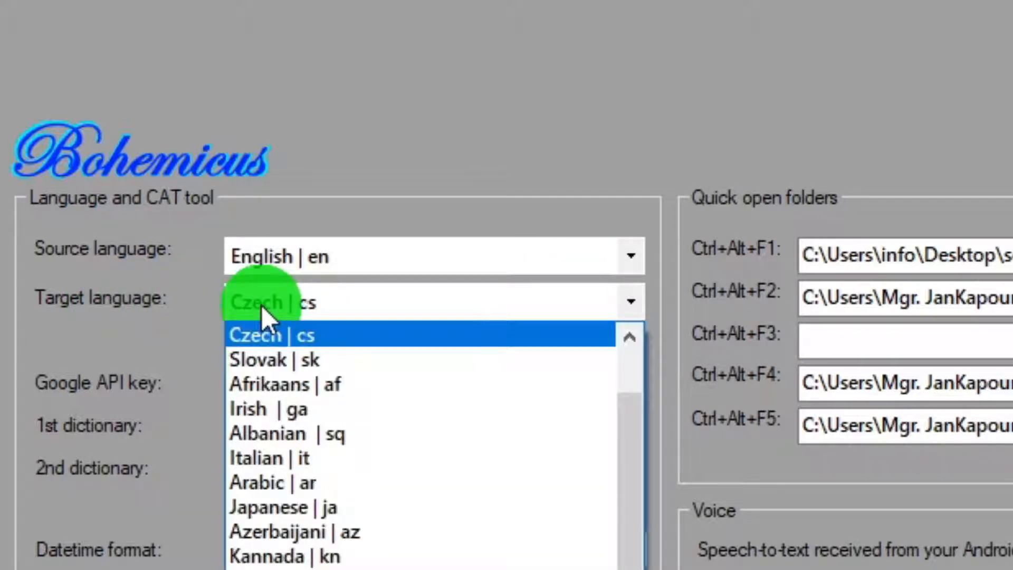
left_click(284, 333)
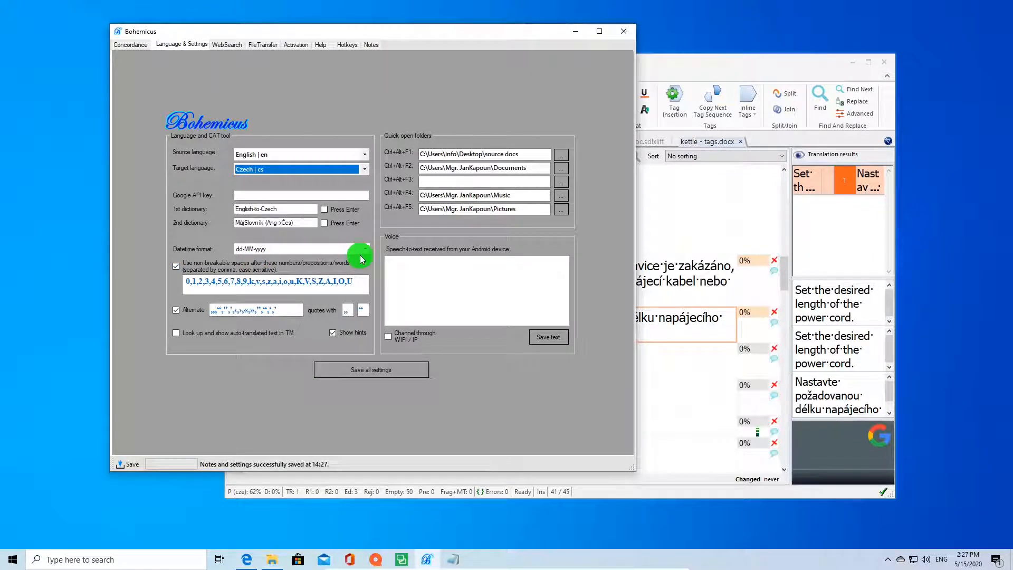
In the browser translation editor, copy the source into segment 11's target and machine-translate the whole selected text.
left_click(850, 67)
left_click(638, 223)
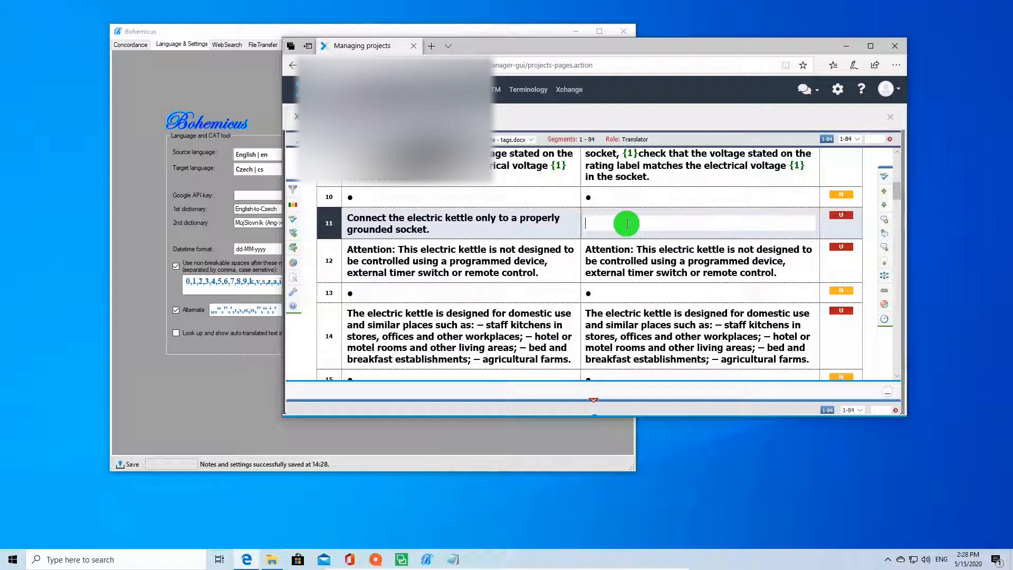
key("ctrl+shift+Insert")
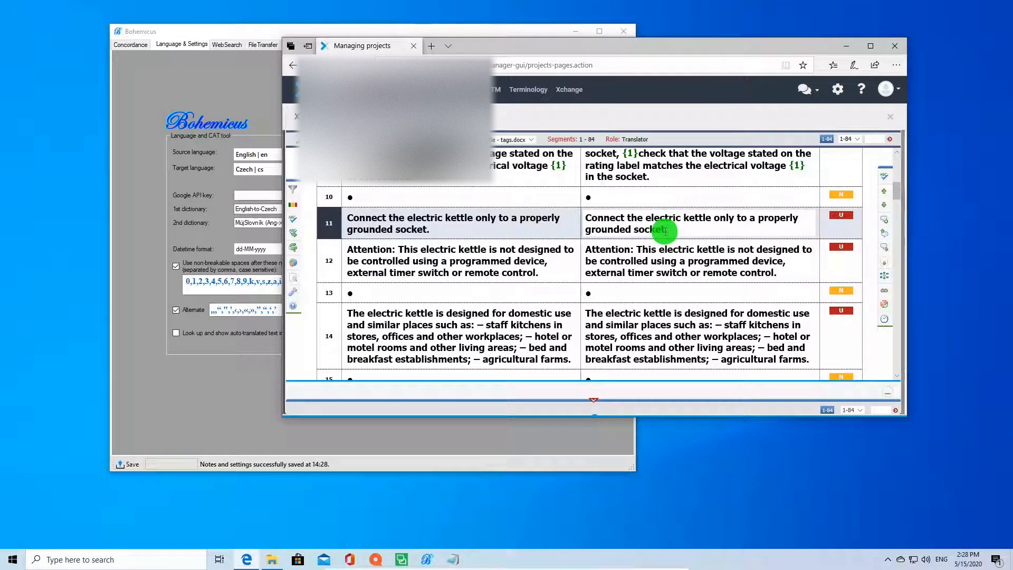
key("ctrl")
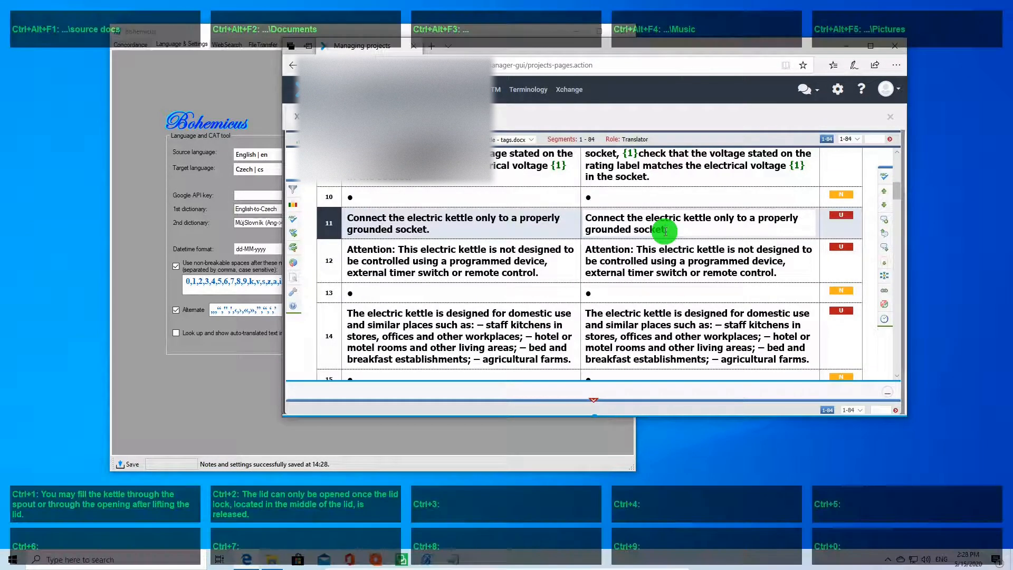
key("ctrl+a")
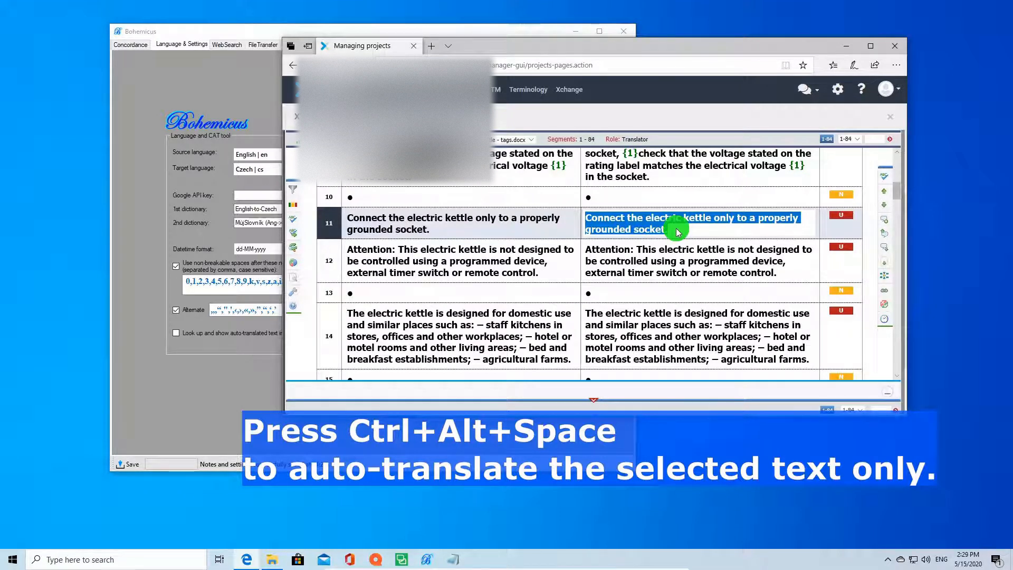
key("ctrl+alt+space")
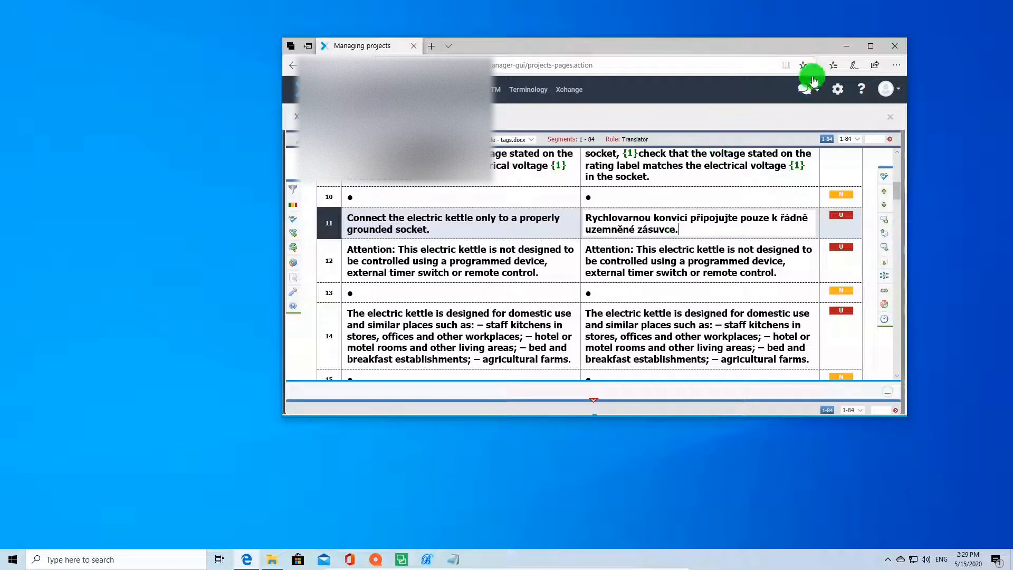
Switch to memoQ and machine-translate segment 11 of the Moroccanoil competition terms document into its target cell.
left_click(842, 47)
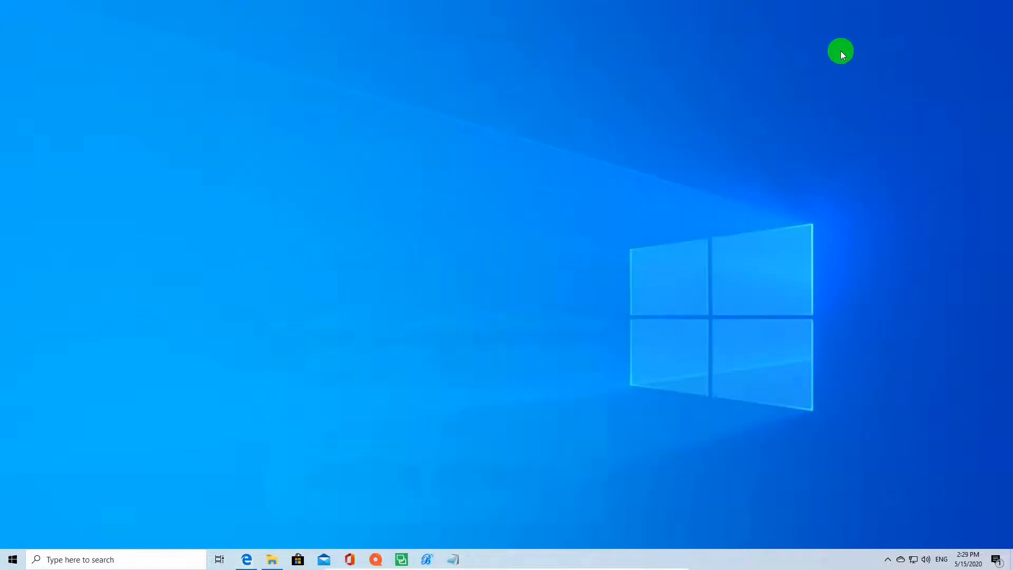
scroll(606, 265, "up", 7)
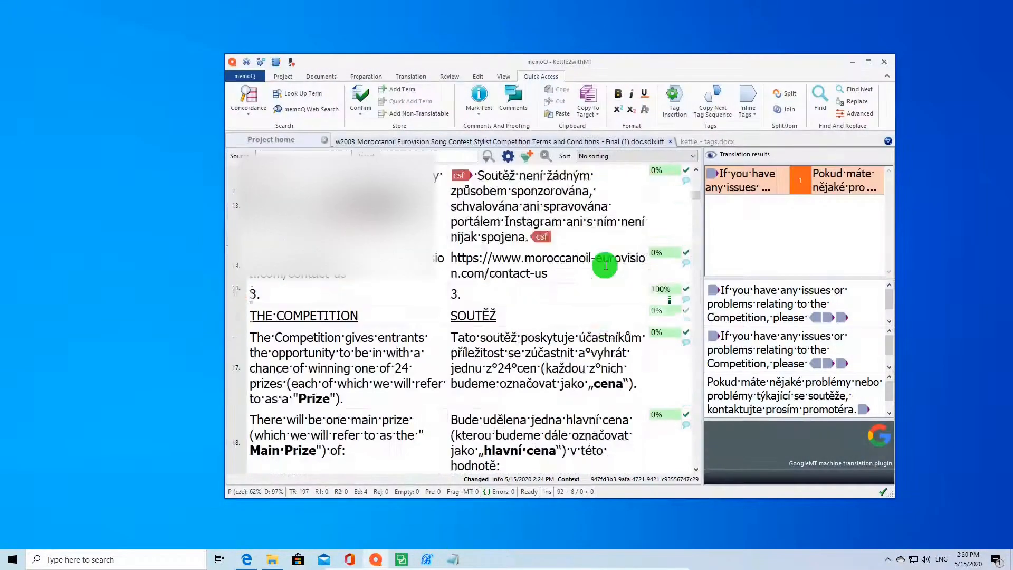
scroll(604, 265, "down", 1)
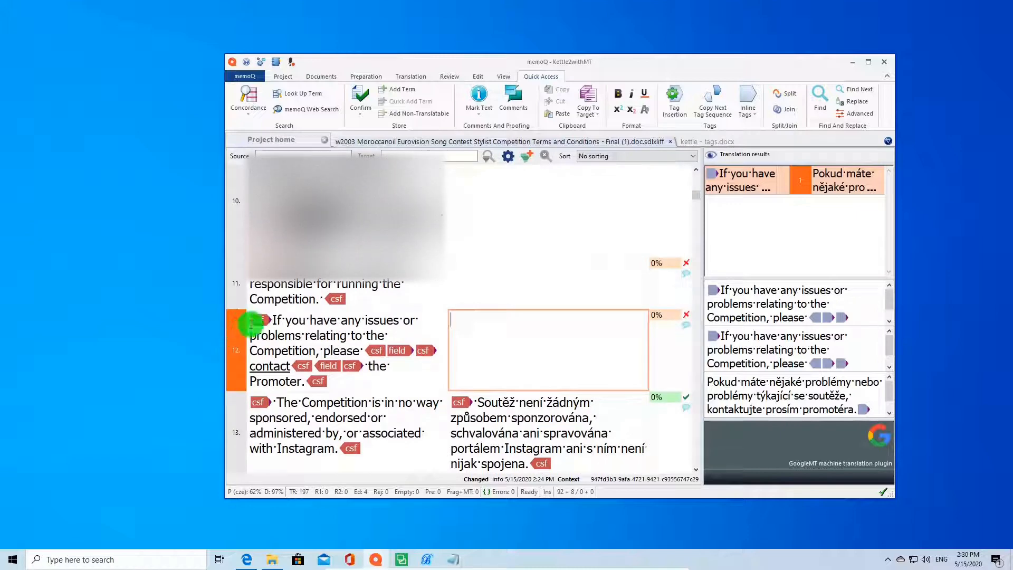
left_click_drag(334, 381, 391, 342)
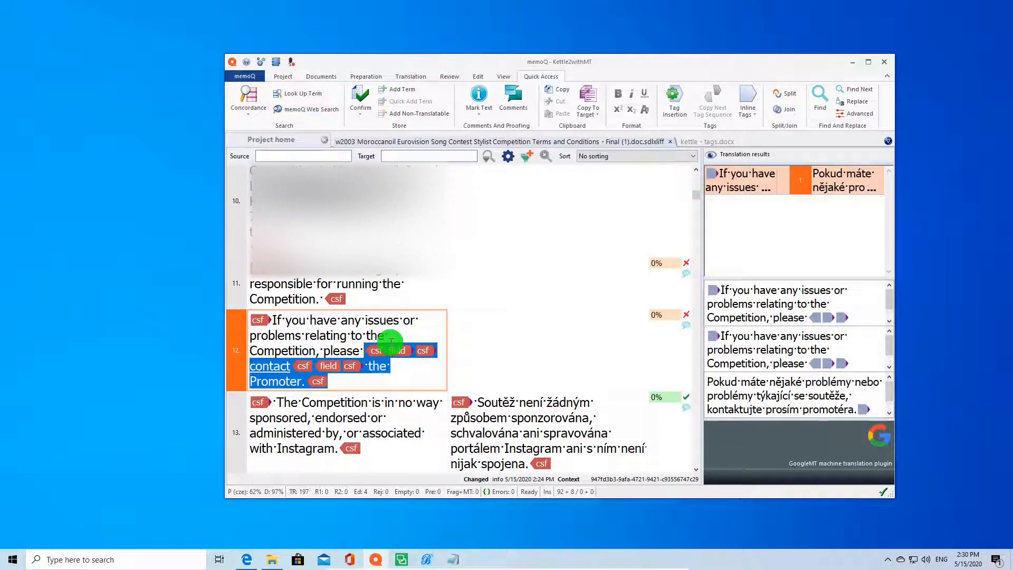
left_click(456, 288)
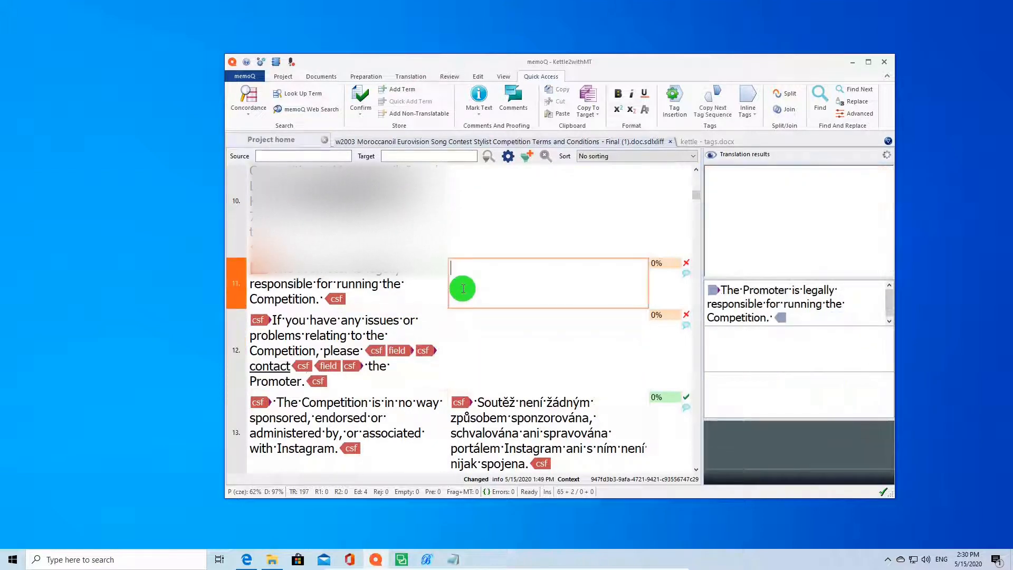
key("ctrl+j")
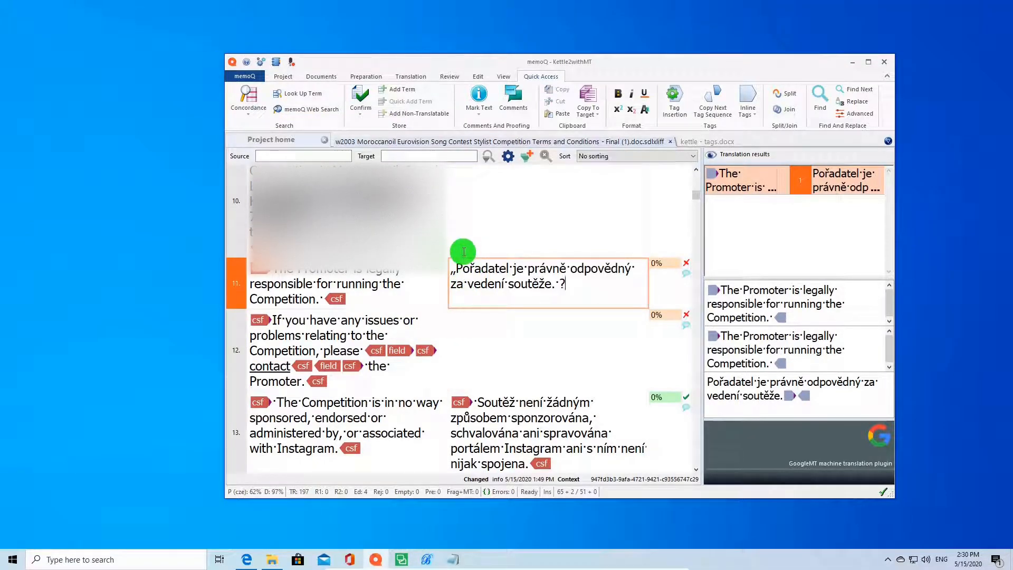
Replace the stray characters at both ends of segment 11's translation with the opening and closing csf tags from the source.
left_click(258, 270)
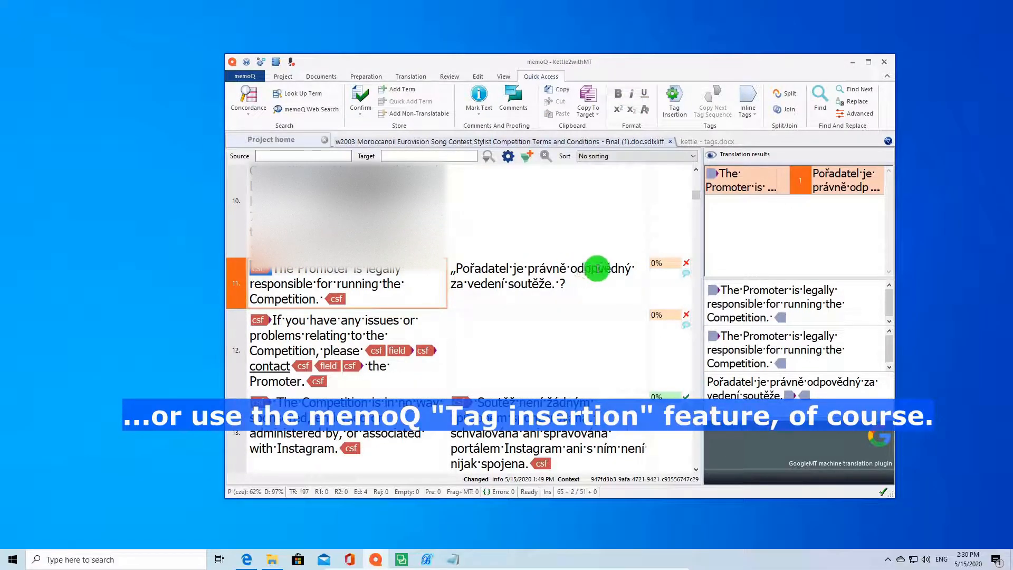
left_click(451, 269)
key("F9")
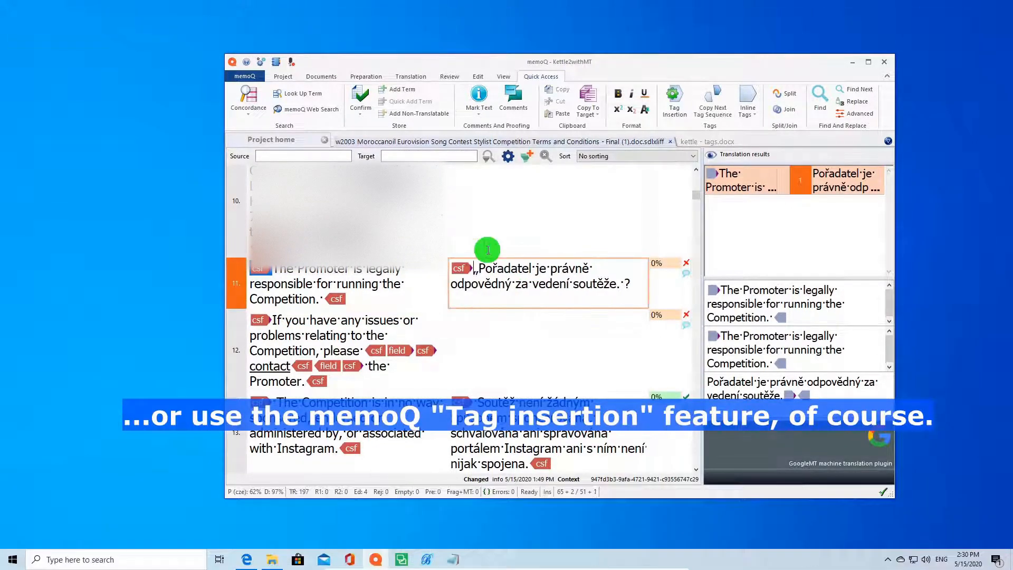
left_click(336, 299)
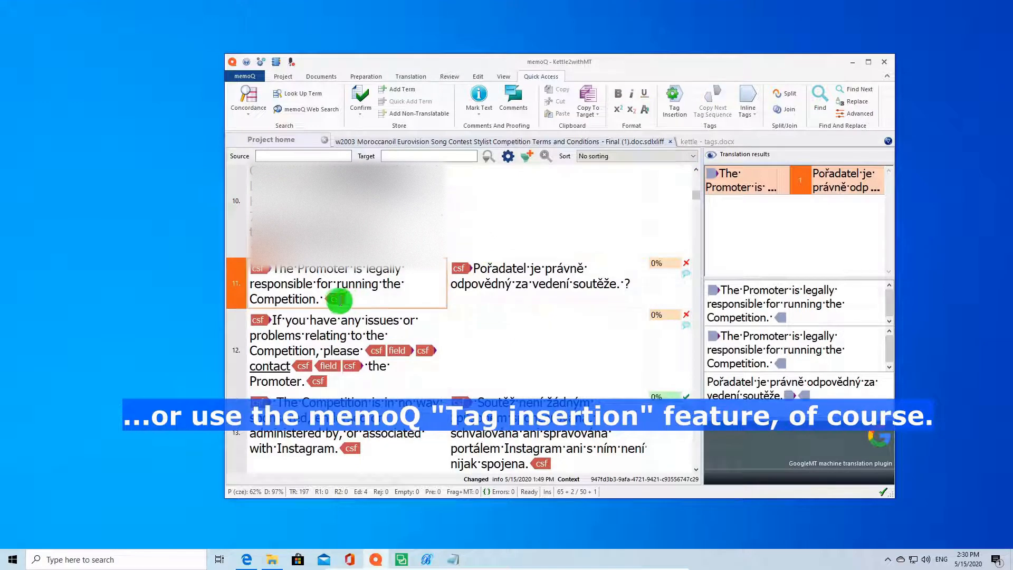
left_click(641, 272)
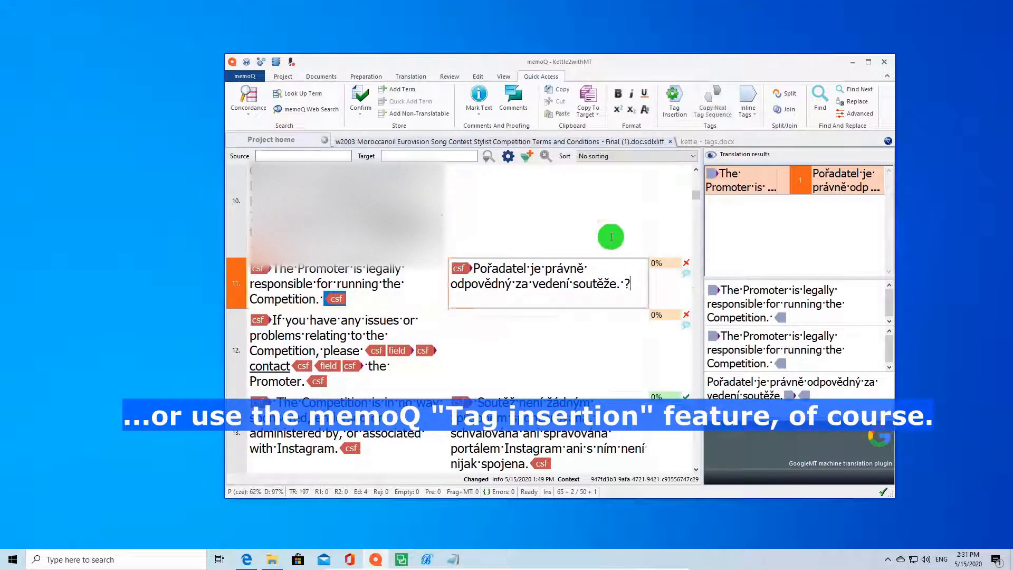
key("F9")
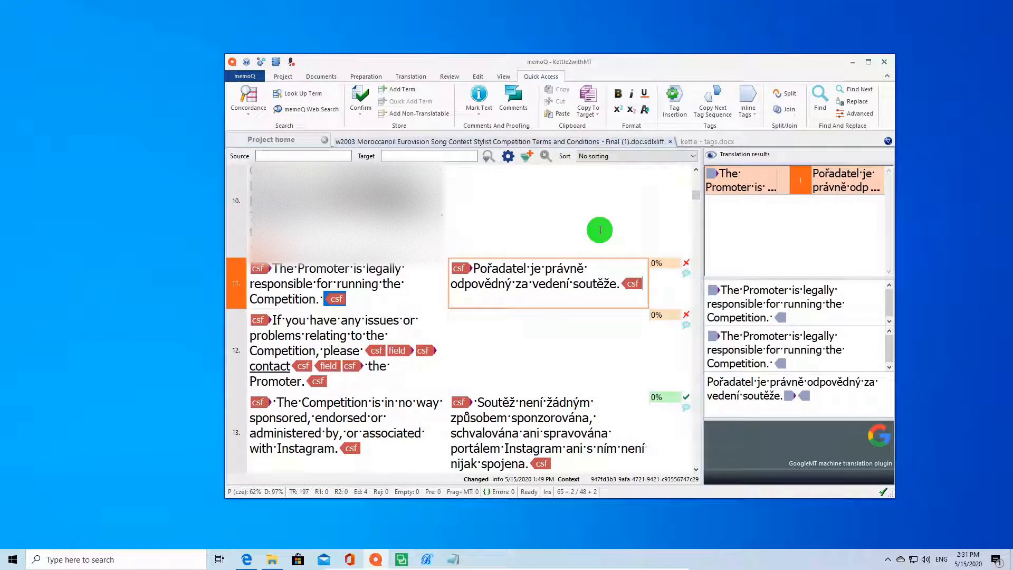
Copy the source into segment 12's target and machine-translate only the text from "If you have" to "please".
left_click(506, 347)
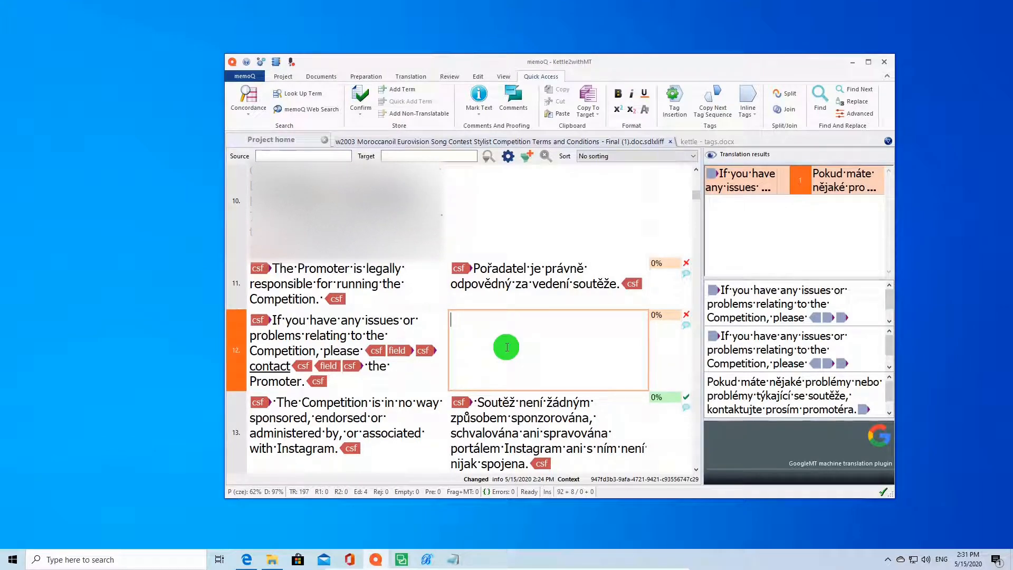
key("ctrl+Insert")
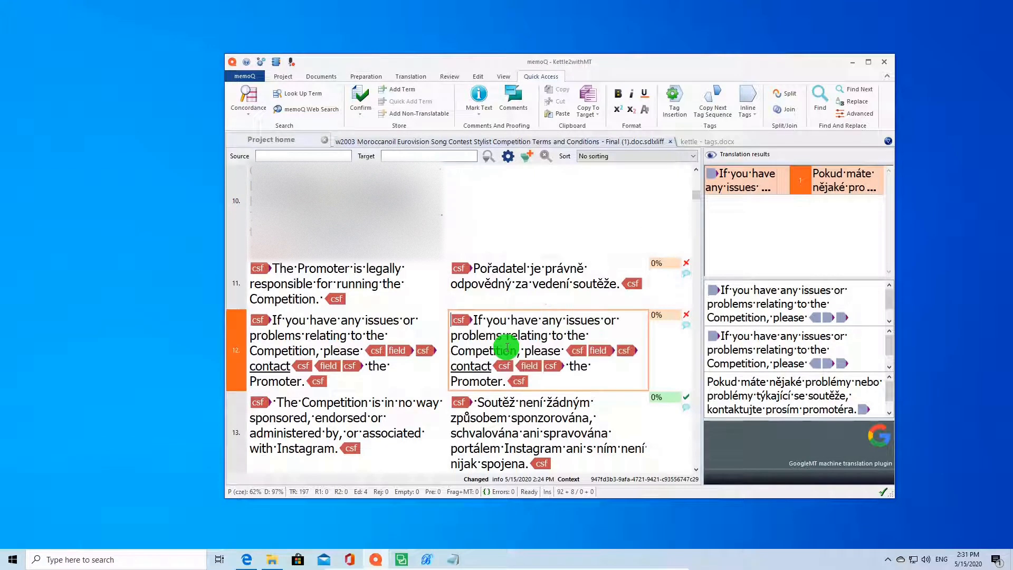
key("ctrl+shift+Right")
key("ctrl+shift+Right")
key("ctrl+shift+Right")
key("ctrl+shift+Right")
key("ctrl+shift+Right")
key("ctrl+shift+Right")
key("ctrl+shift+Right")
key("ctrl+shift+Right")
key("ctrl+shift+Right")
key("ctrl+shift+Right")
key("ctrl+shift+Right")
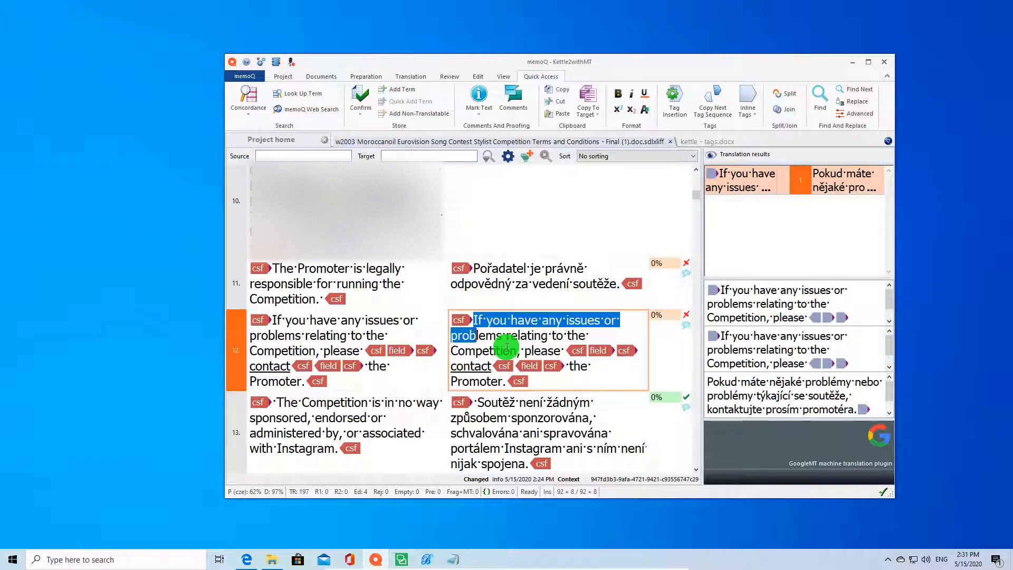
key("ctrl+shift+Right")
key("shift+Left")
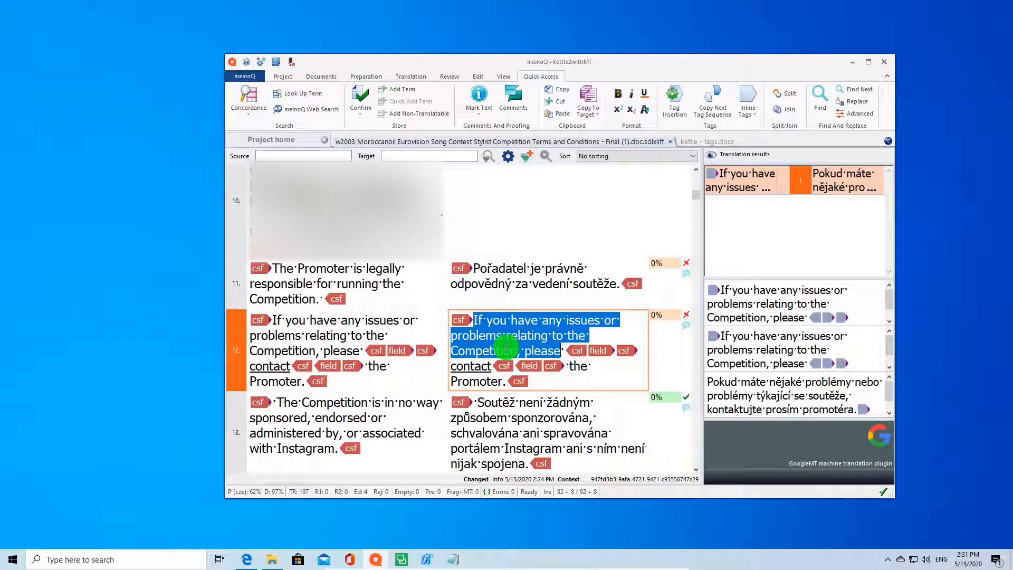
key("ctrl+alt+space")
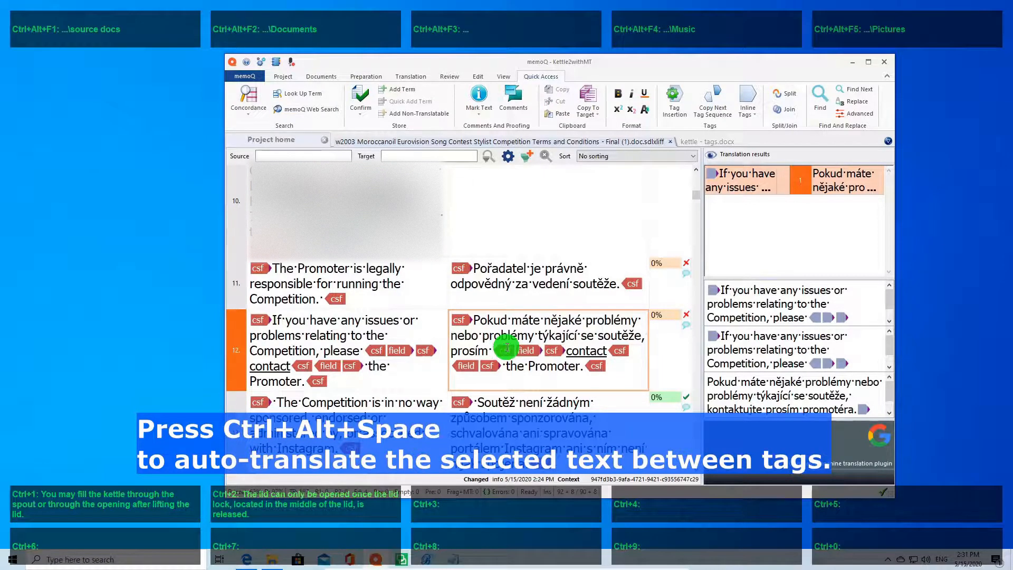
Machine-translate the remaining English text between the tags in segment 12's target: "contact" and "the Promoter".
key("ctrl+alt+space")
key("ctrl+alt+space")
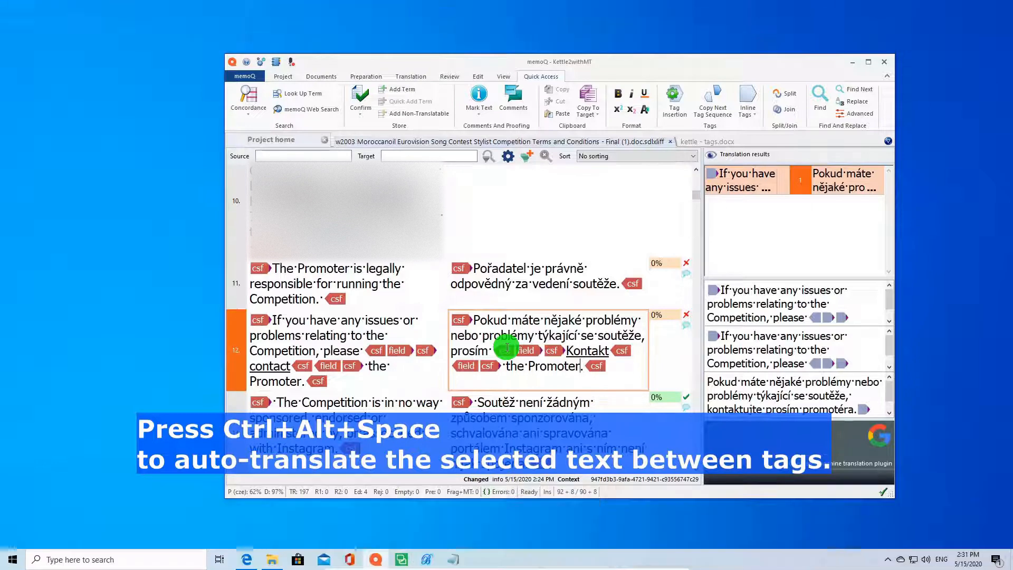
key("ctrl+alt+space")
key("ctrl+alt+space")
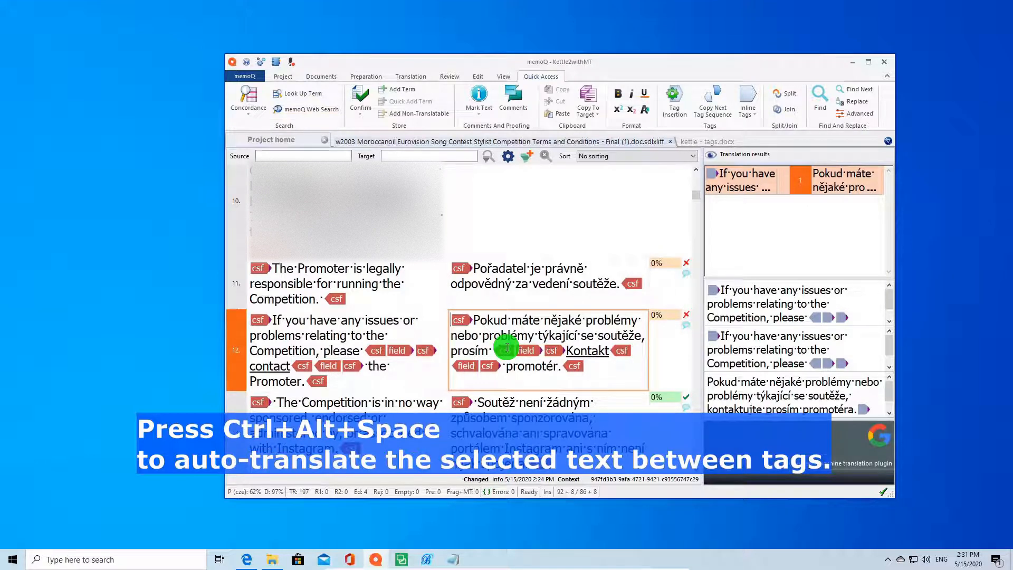
key("ctrl+Right")
key("ctrl+Right")
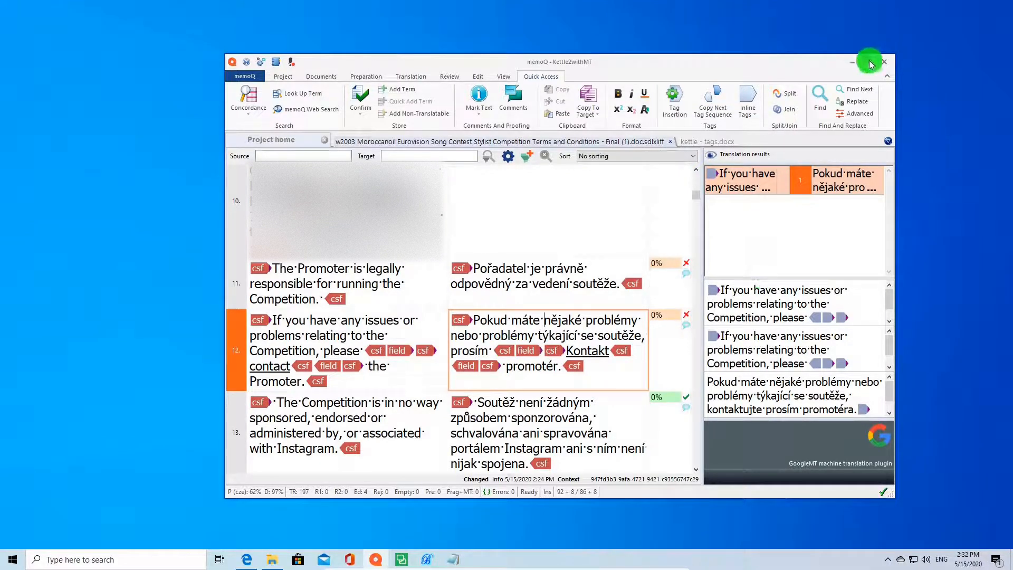
Switch to SDL Trados Studio with the DITA sample file and check the translation details of the automatically translated segments.
left_click(852, 62)
left_click(405, 557)
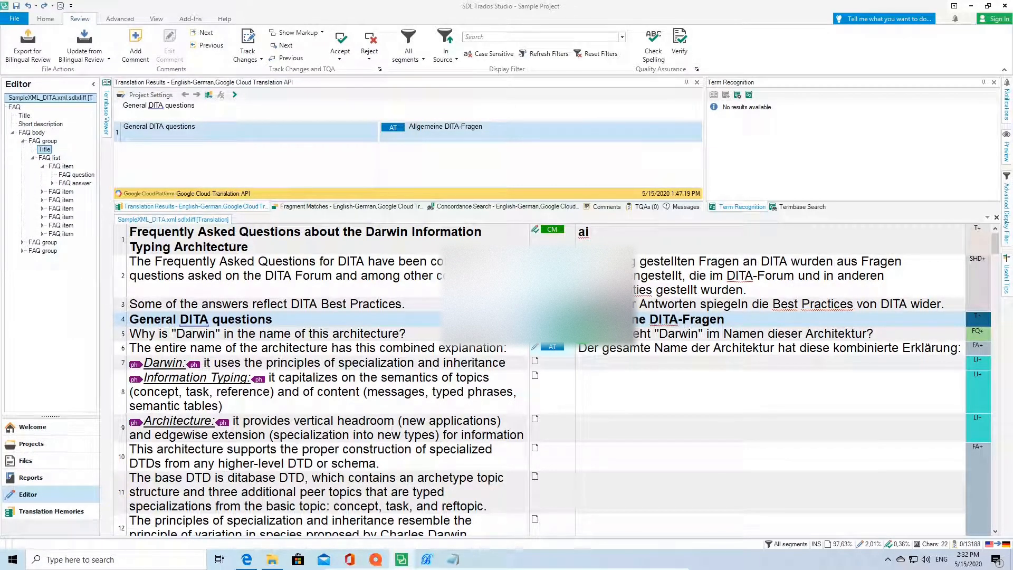
mouse_move(546, 324)
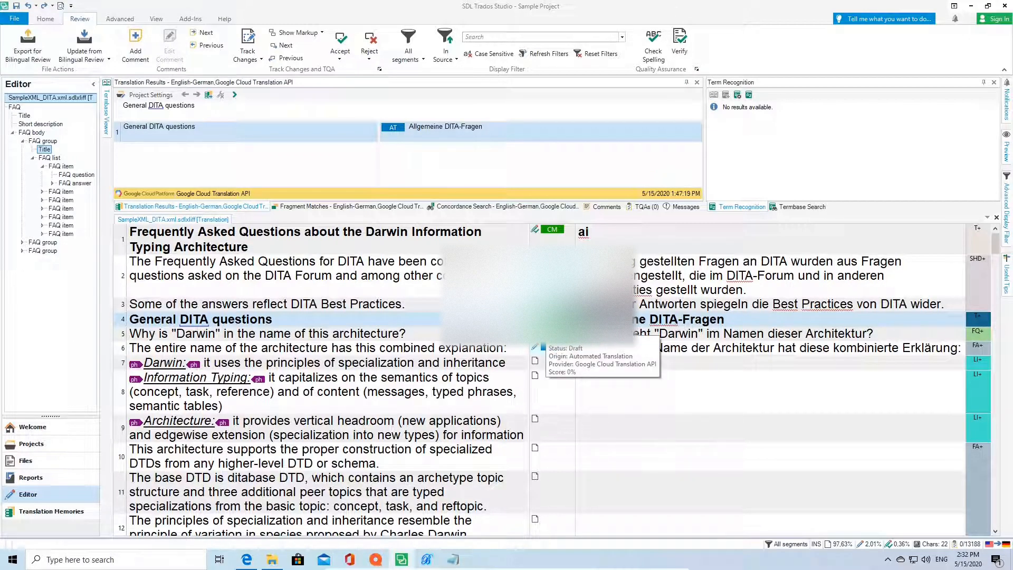
mouse_move(554, 304)
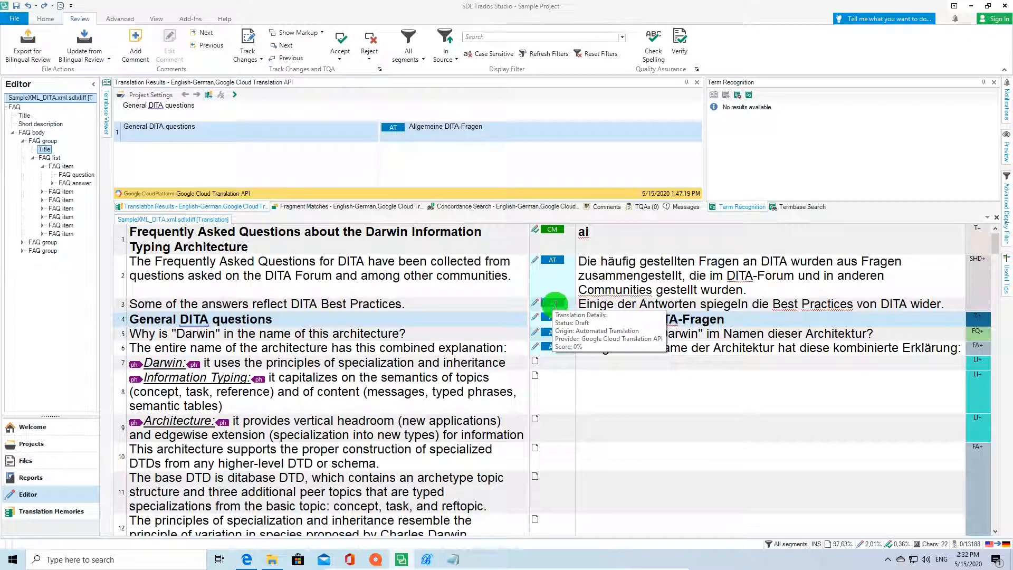
mouse_move(554, 343)
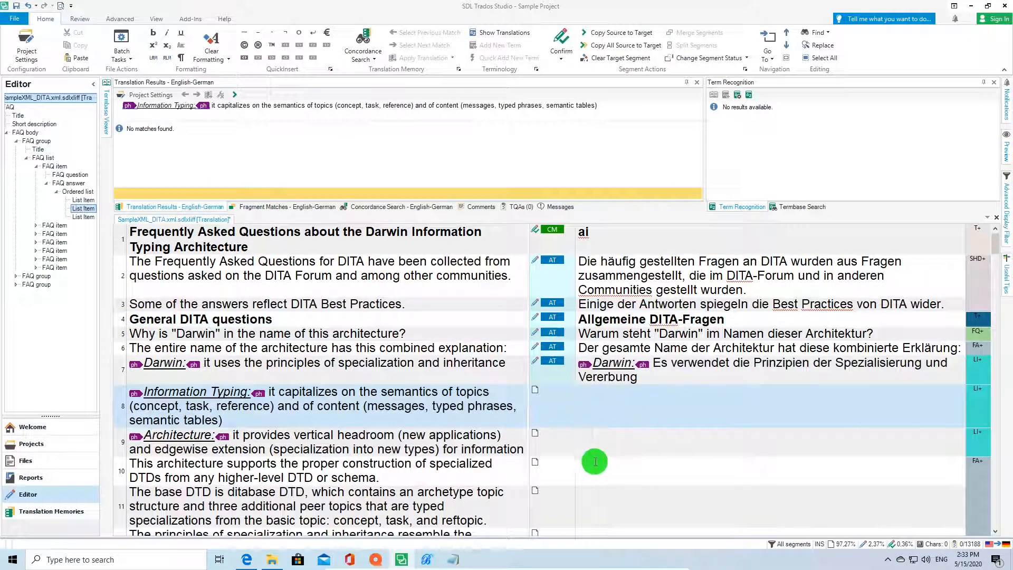
Copy the source of segment 10, "This architecture supports the proper construction", into its target cell and machine-translate it.
left_click(593, 465)
scroll(593, 466, "down", 1)
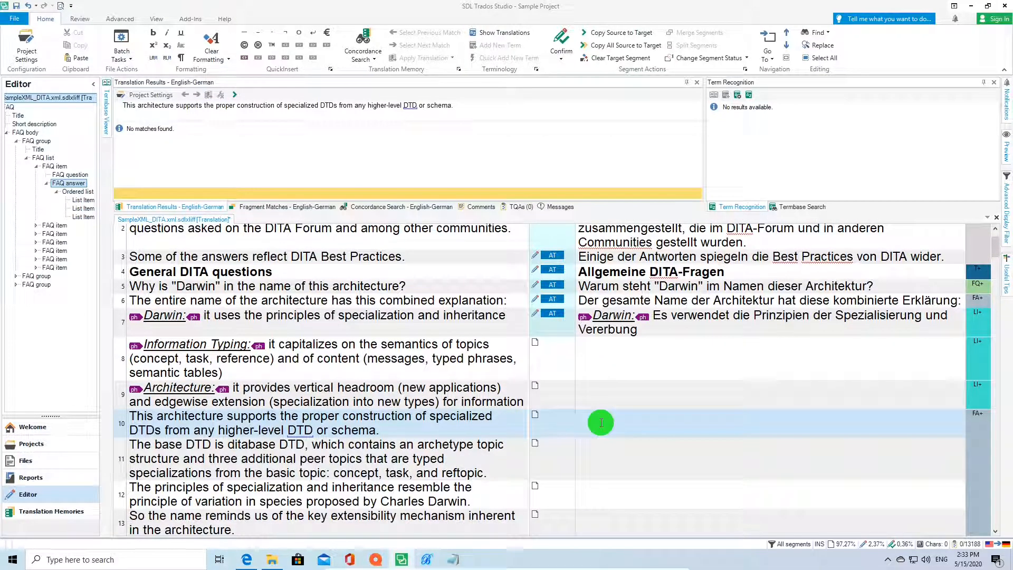
key("ctrl+Insert")
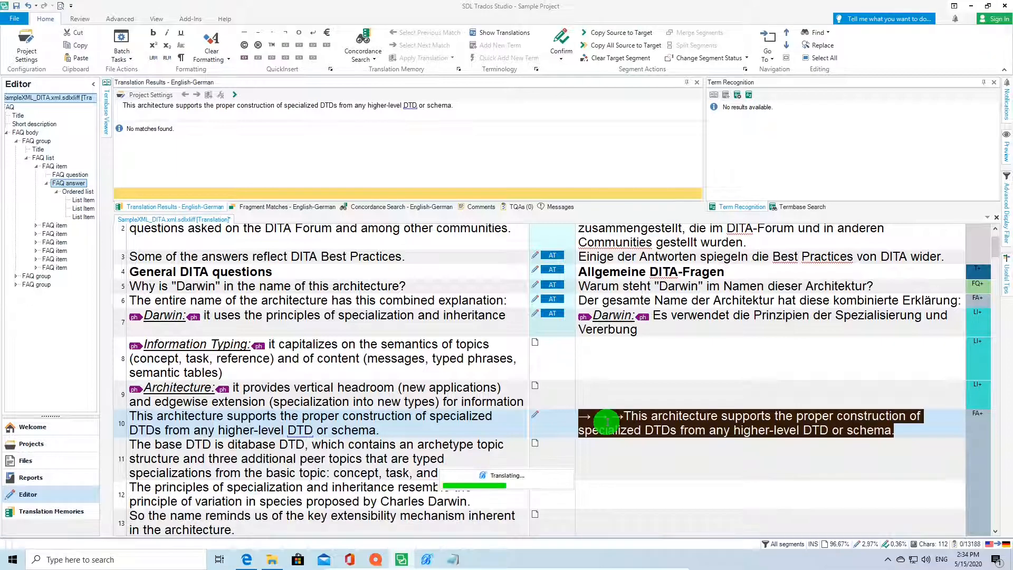